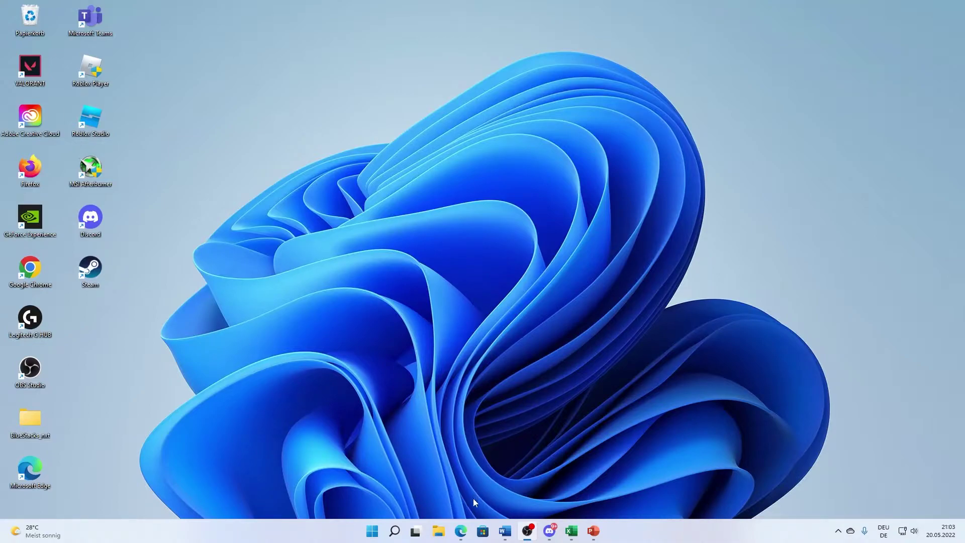
Step: Close the PowerPoint window that is still running in the background
right_click(395, 538)
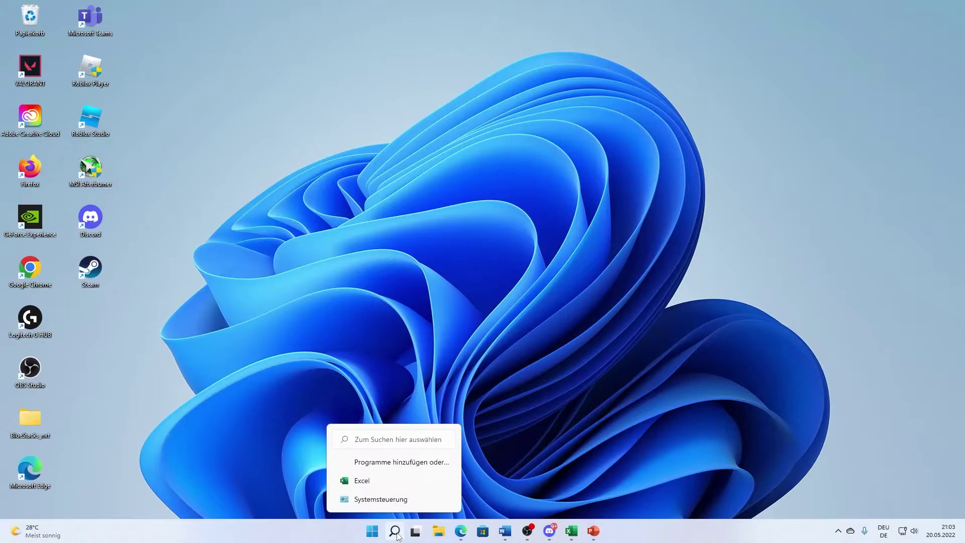
left_click(624, 527)
mouse_move(594, 531)
left_click(638, 453)
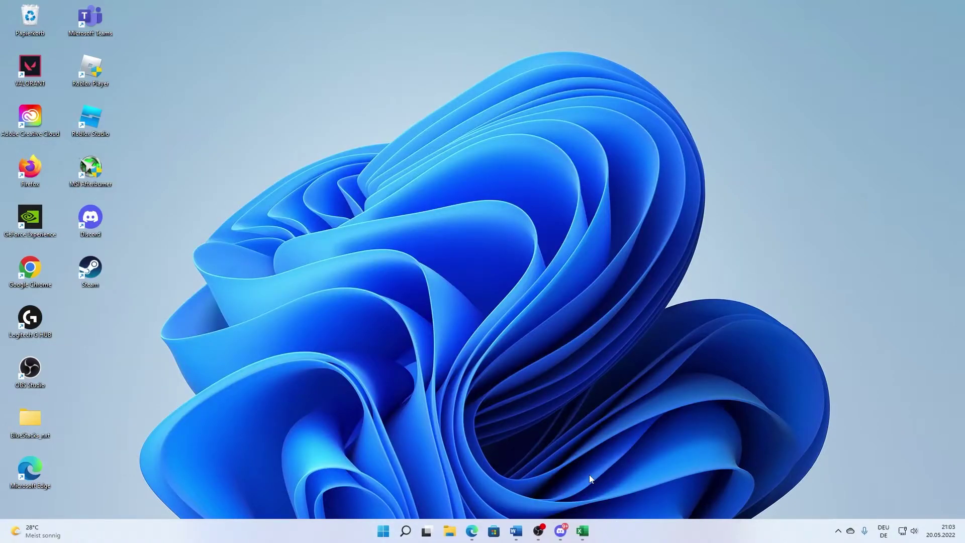
Step: Search Windows for "power" and view the launch options of the PowerPoint app, including running it as administrator
right_click(405, 540)
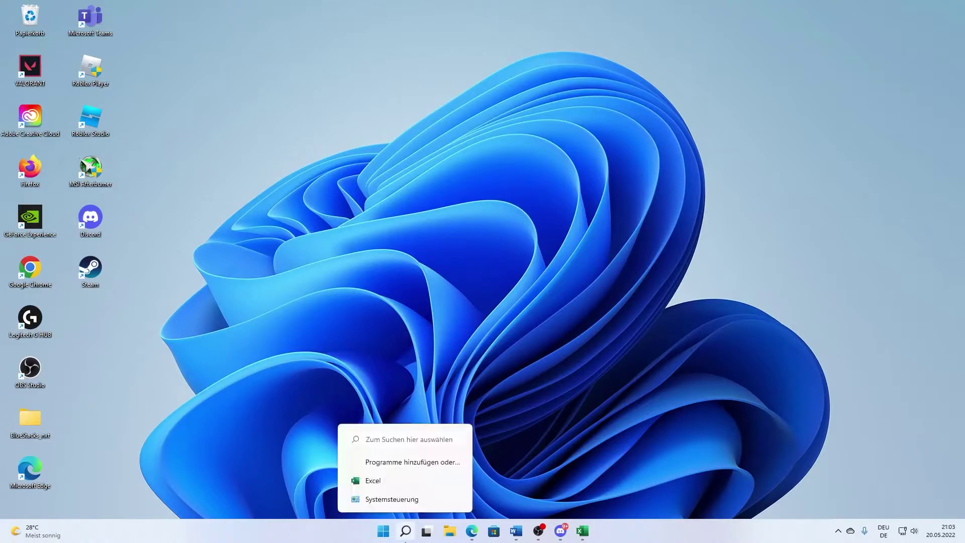
left_click(405, 537)
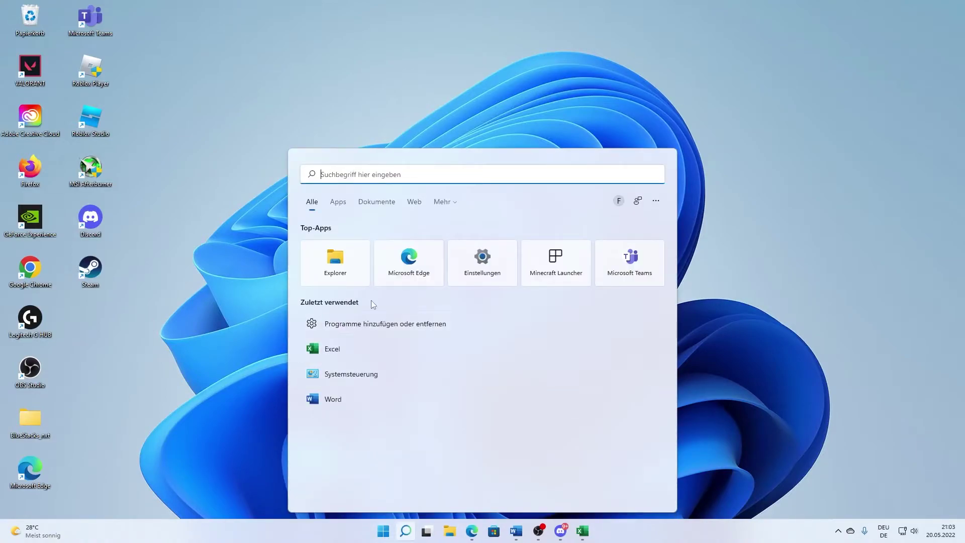
type("power")
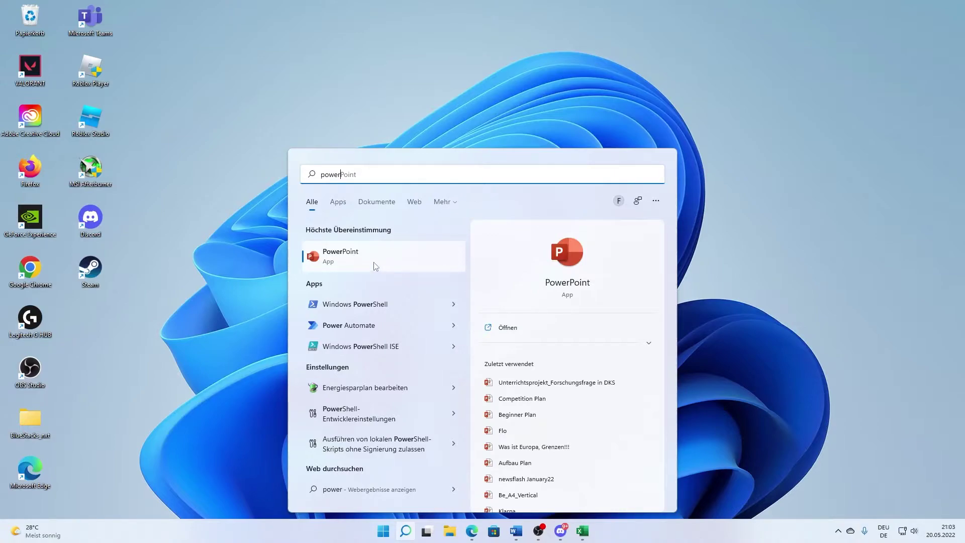
right_click(374, 255)
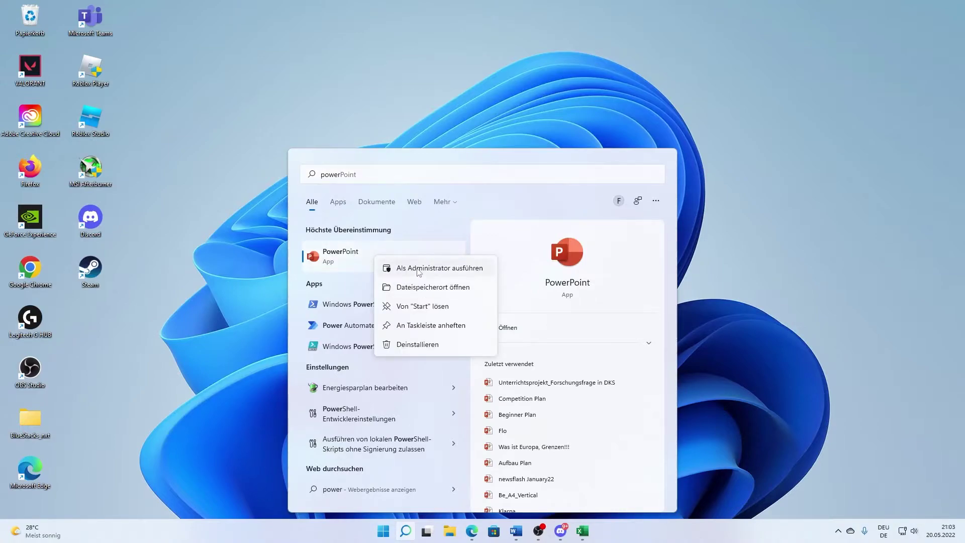
left_click(431, 231)
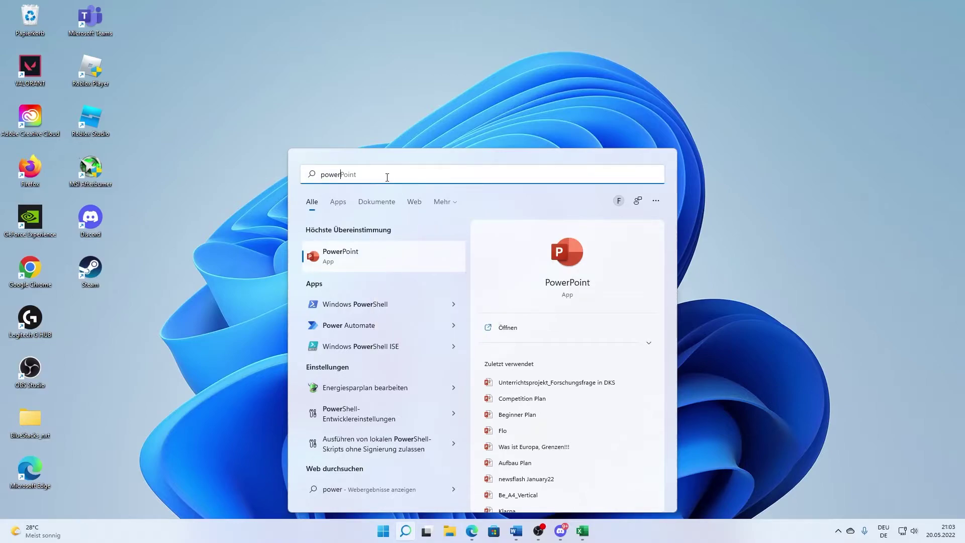
Step: Replace the Windows search with "pro" and open the "Programme hinzufügen oder entfernen" settings
key("BackSpace")
key("BackSpace")
key("BackSpace")
key("BackSpace")
key("BackSpace")
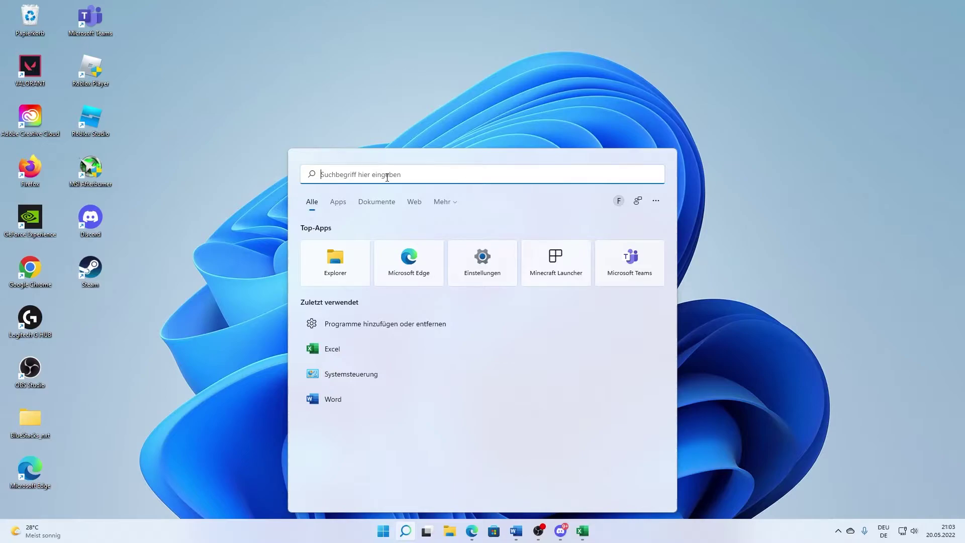
type("pro")
left_click(392, 264)
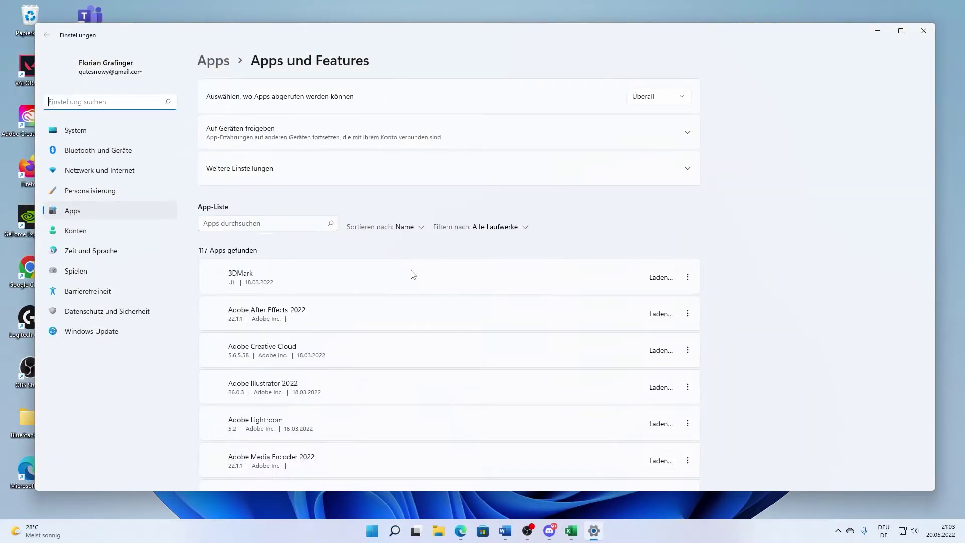
Step: Filter the installed apps list by "office" and open the advanced options of the Office app
left_click(259, 223)
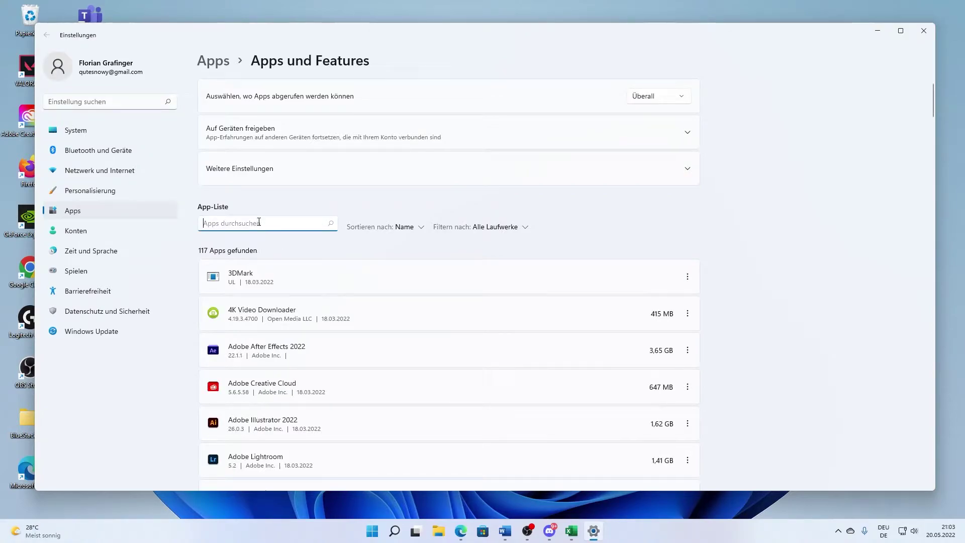
type("office")
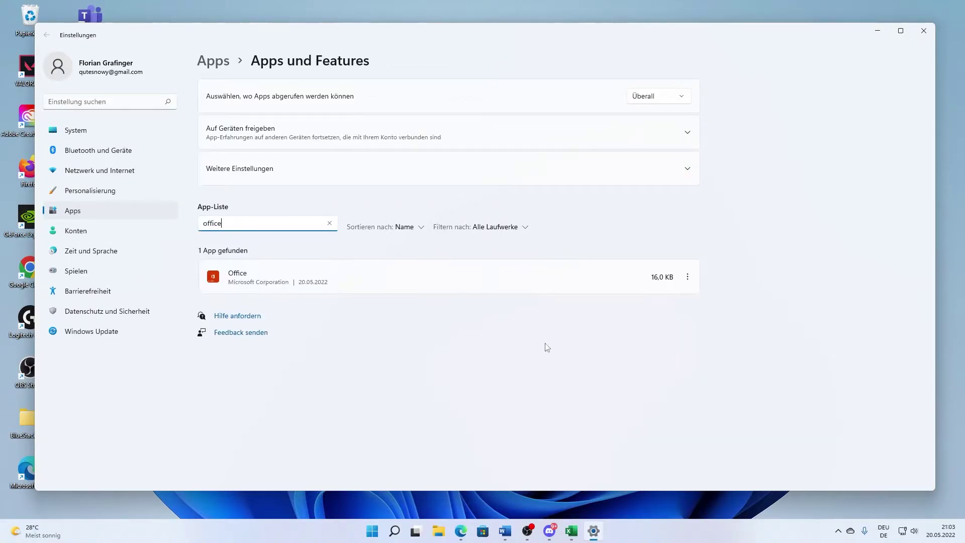
left_click(687, 277)
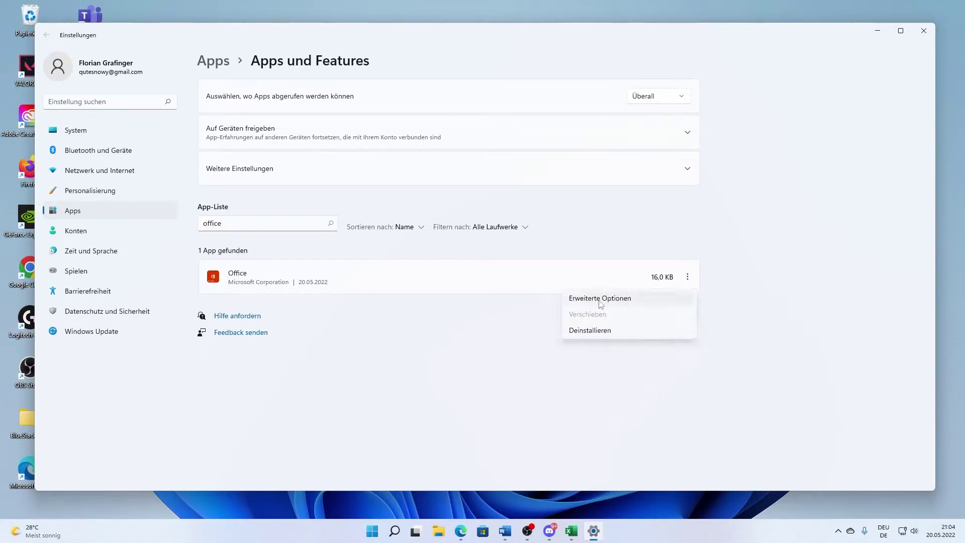
left_click(564, 302)
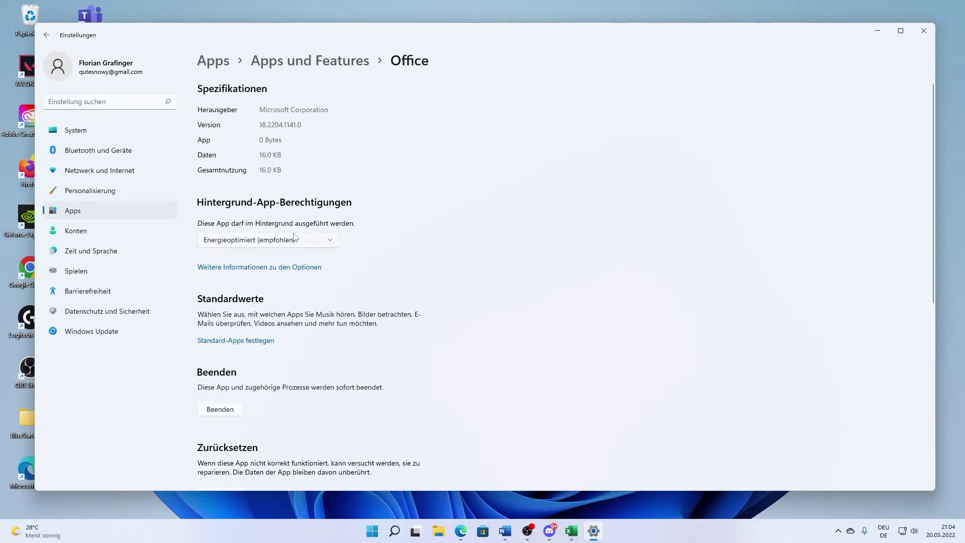
Step: Set the Office app's background permission to "Immer" and terminate the app with its related processes
left_click(322, 247)
left_click(271, 222)
scroll(270, 256, "down", 3)
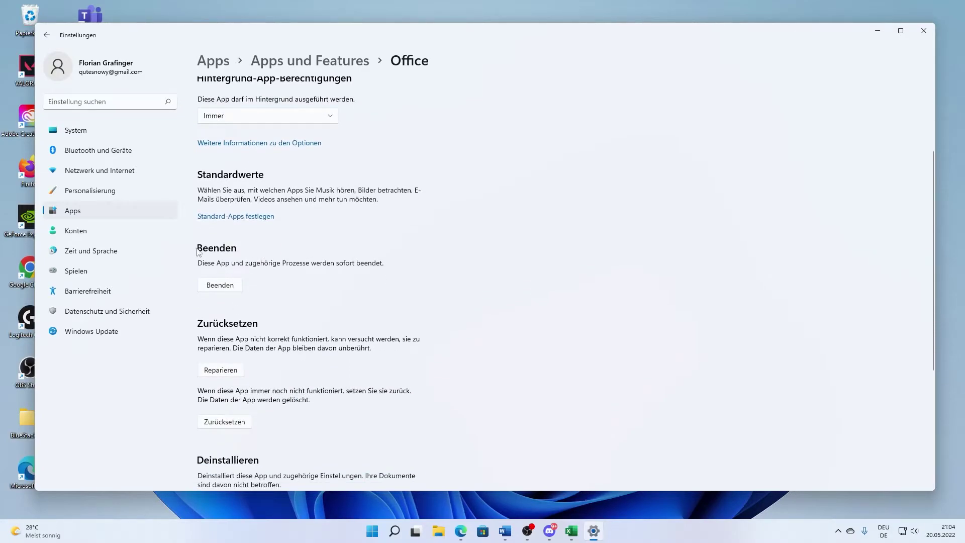
left_click(220, 285)
Step: Repair the Office app, and reset it including its app data
scroll(317, 364, "down", 3)
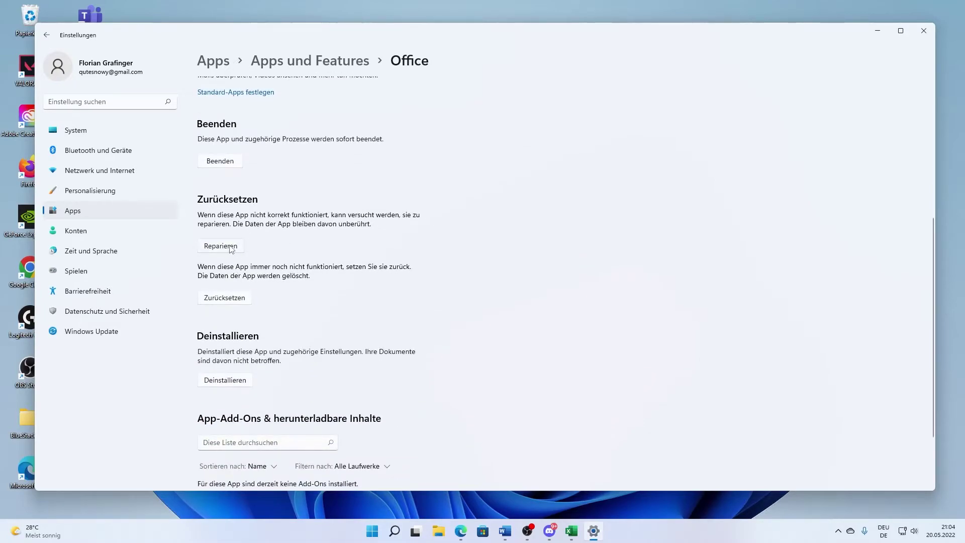
left_click(214, 249)
left_click(225, 299)
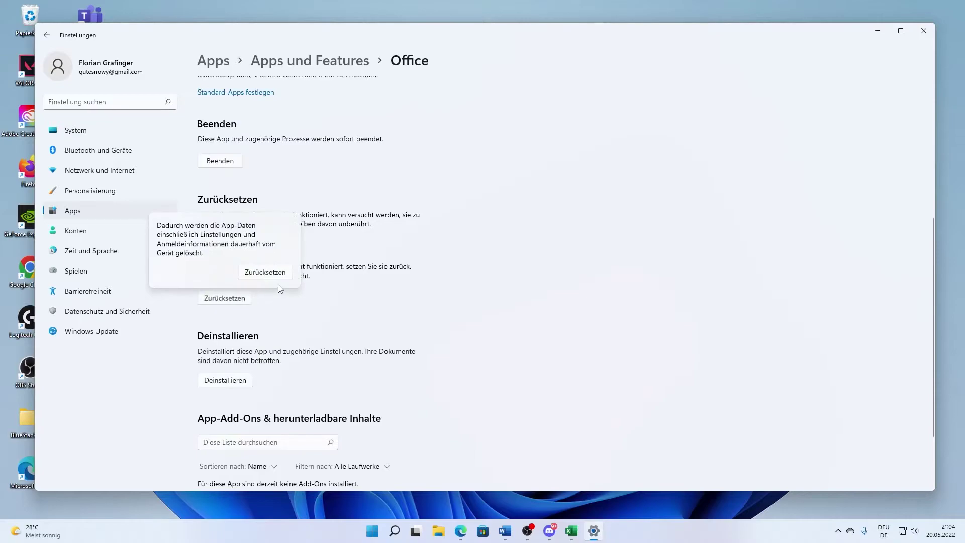
left_click(270, 272)
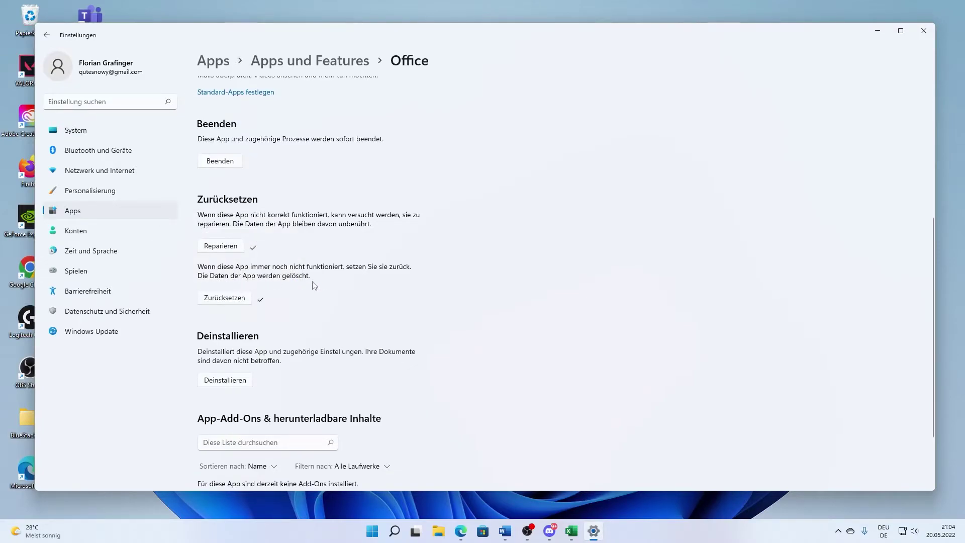
scroll(334, 294, "down", 2)
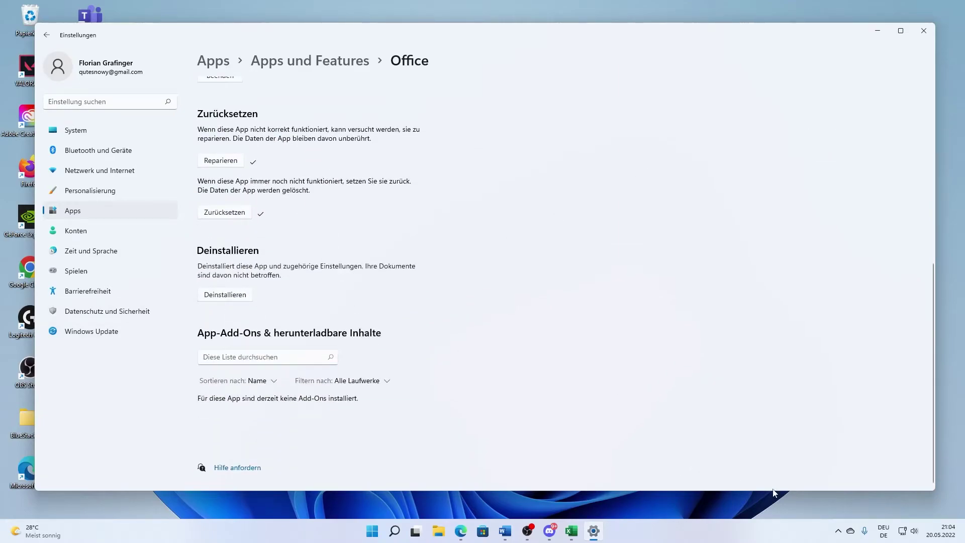
Step: Search Windows for "systemsteuerung" and open the Control Panel
left_click(388, 538)
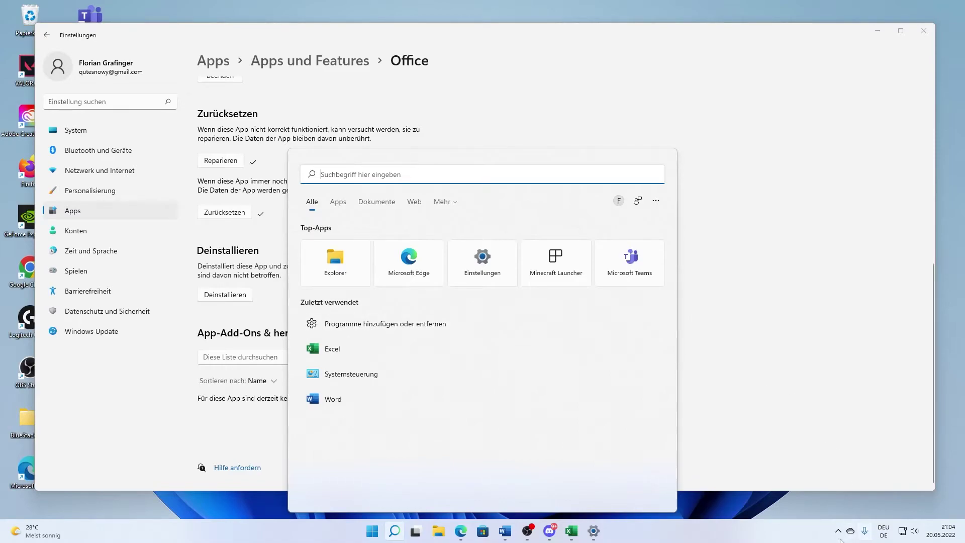
type("systemsteuerung")
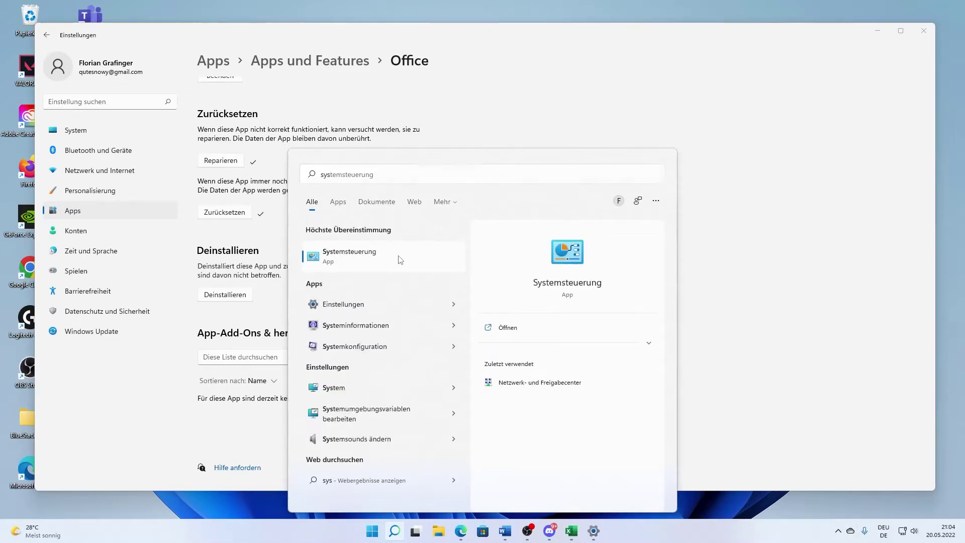
left_click(402, 260)
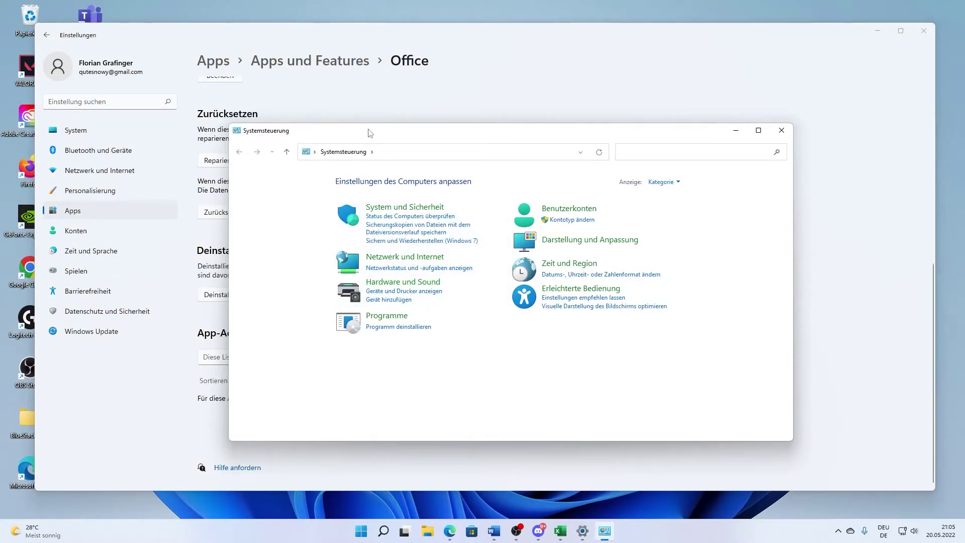
left_click_drag(390, 136, 380, 127)
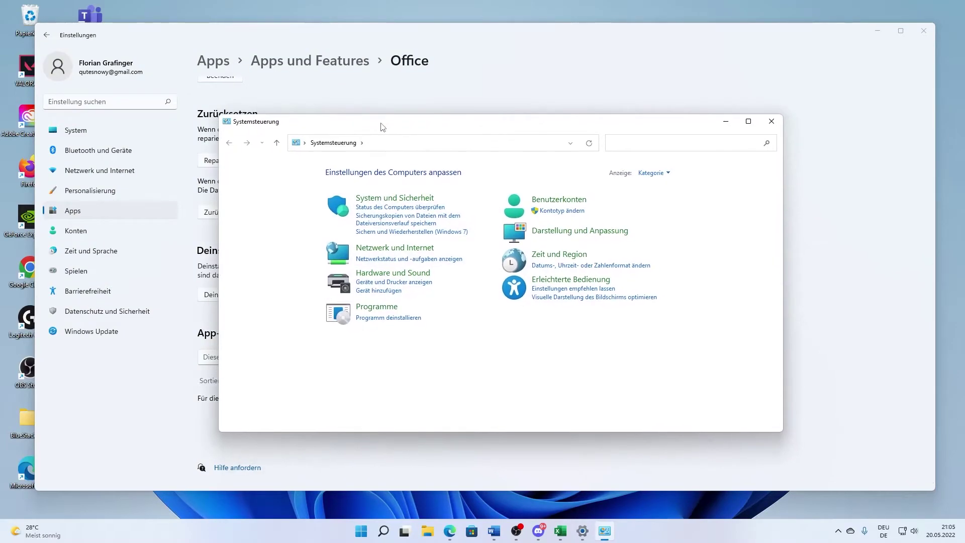
Step: Open the adapter settings from the Network and Sharing Center under "Netzwerk und Internet"
left_click(398, 253)
left_click(381, 173)
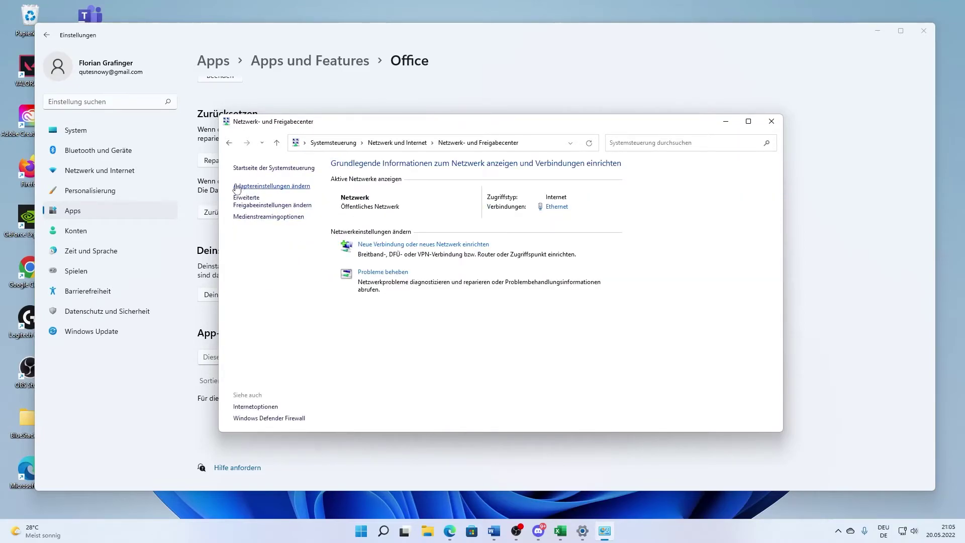
left_click(282, 187)
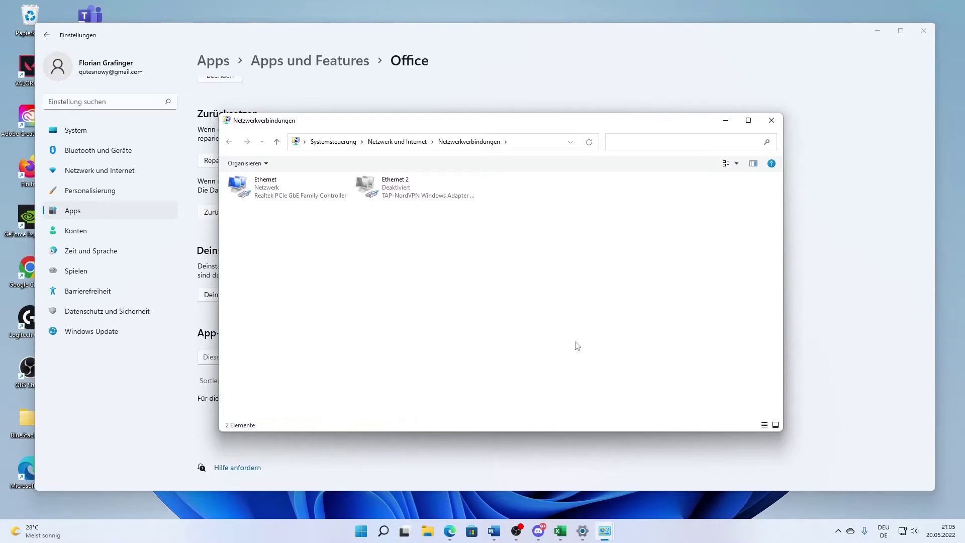
Step: Disable the Ethernet adapter "Realtek PCIe GbE Family Controller" in the network connections
left_click(327, 192)
left_click(347, 247)
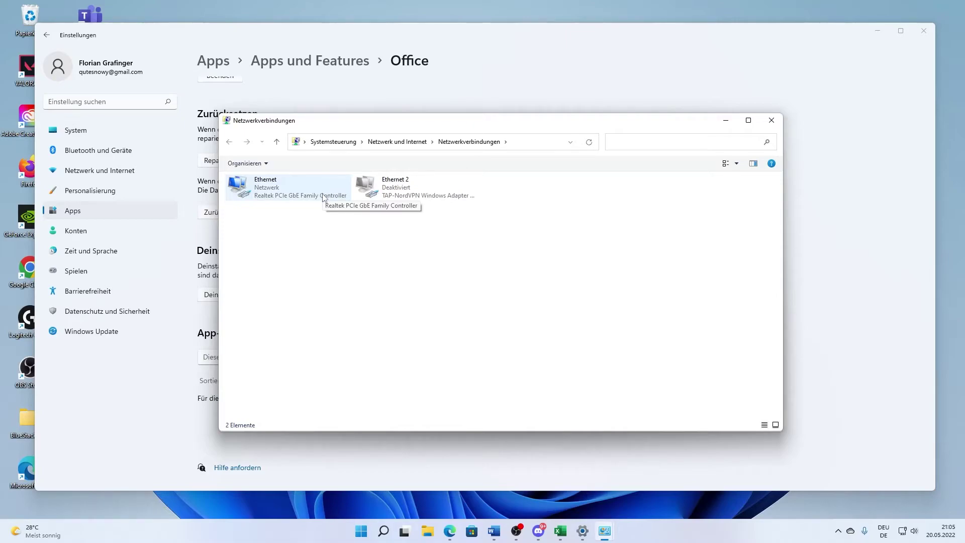
left_click(297, 186)
left_click(313, 233)
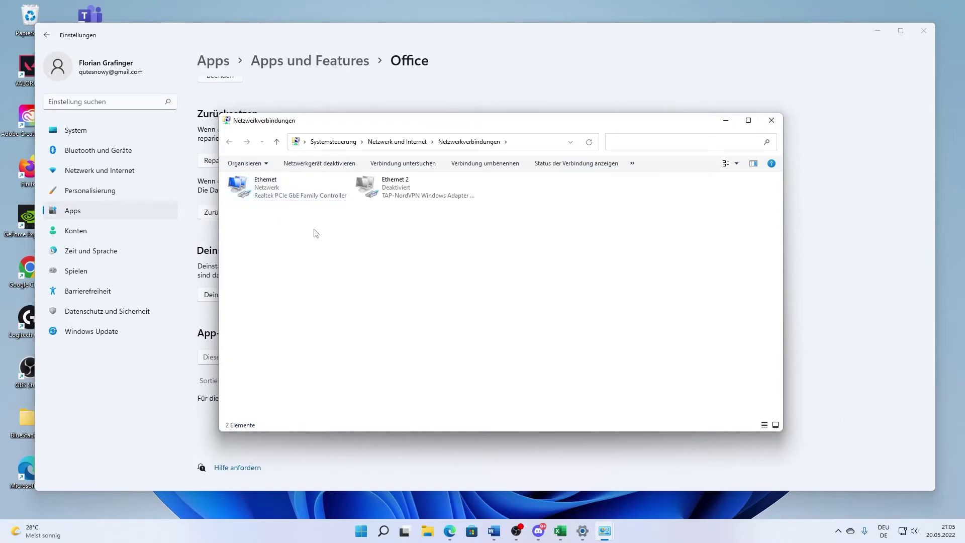
right_click(312, 187)
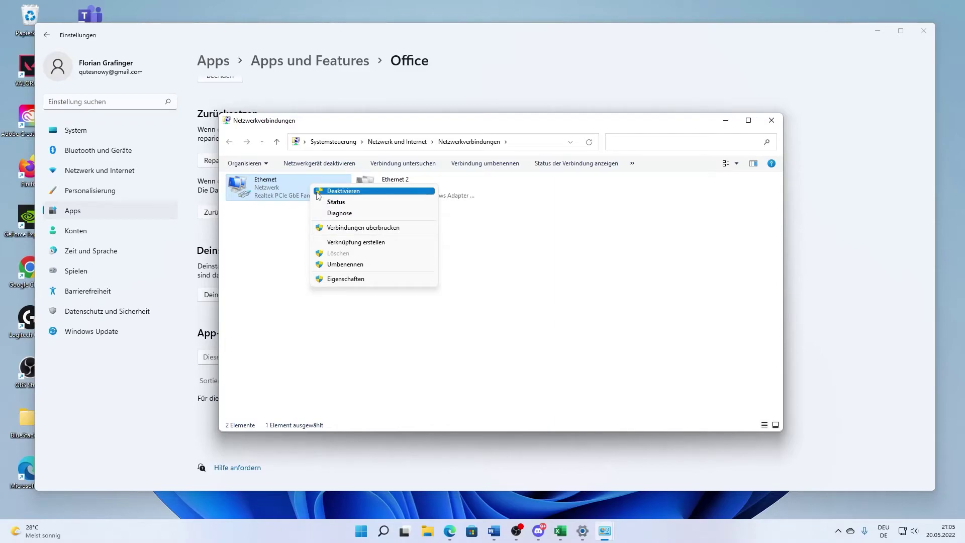
left_click(346, 193)
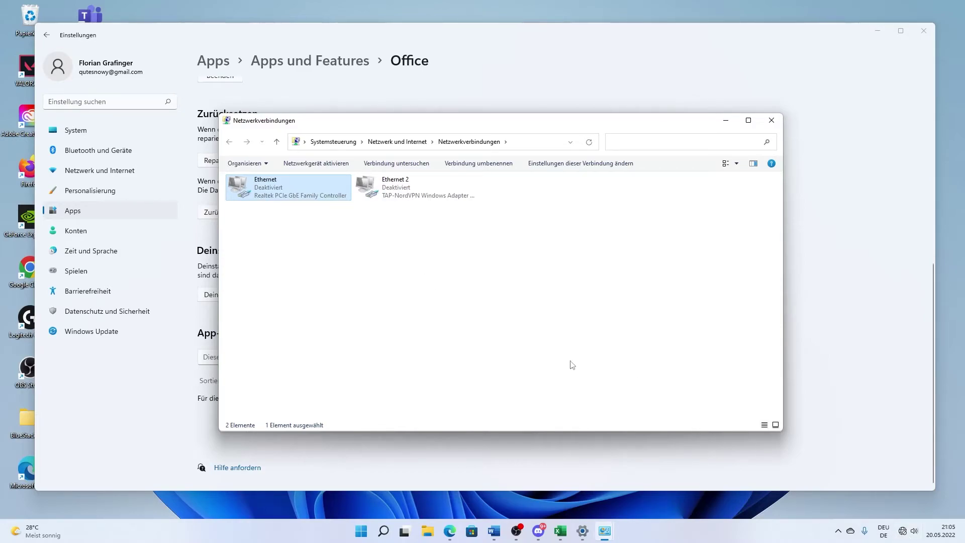
Step: Launch PowerPoint through the Windows search and create a blank presentation with the title text "afeaf"
left_click(383, 531)
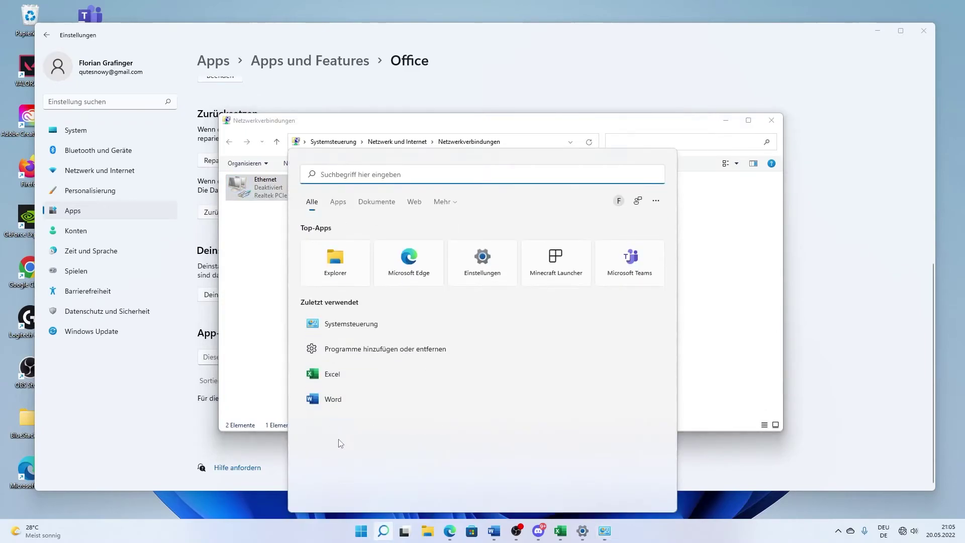
type("powerpoint")
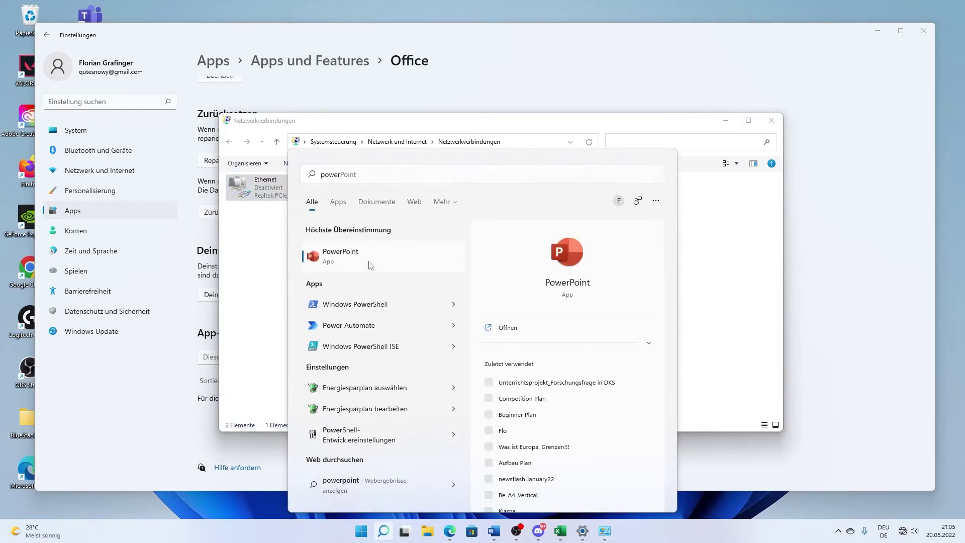
left_click(328, 263)
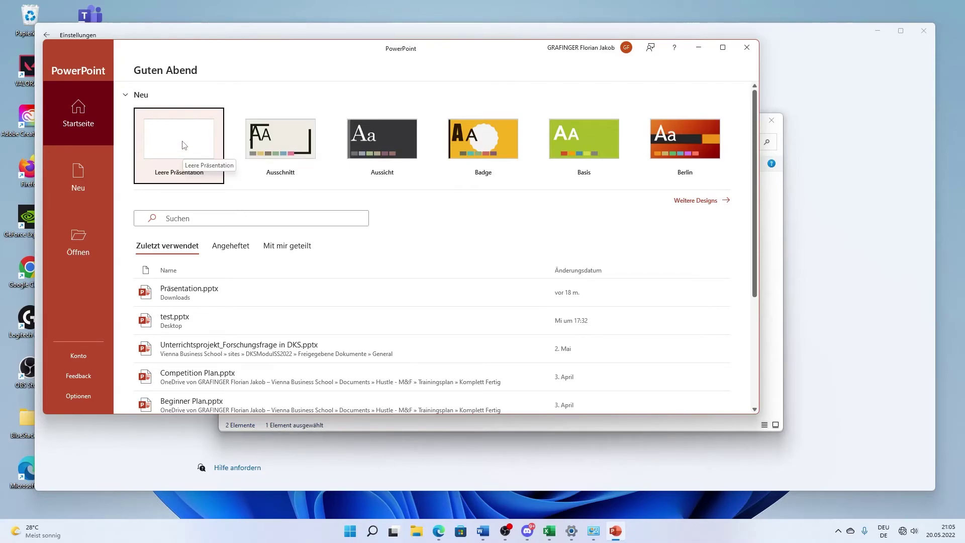
left_click(187, 149)
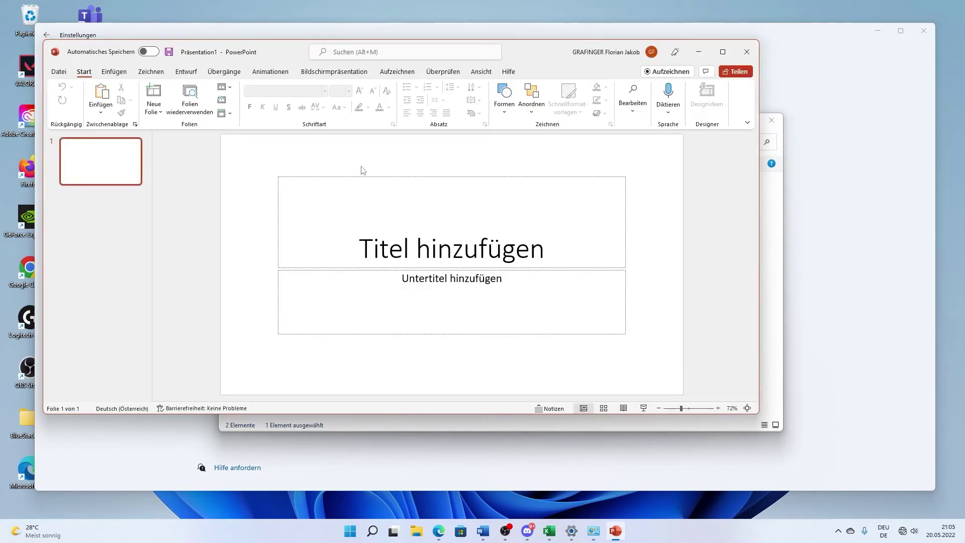
left_click(455, 214)
type("afeaf")
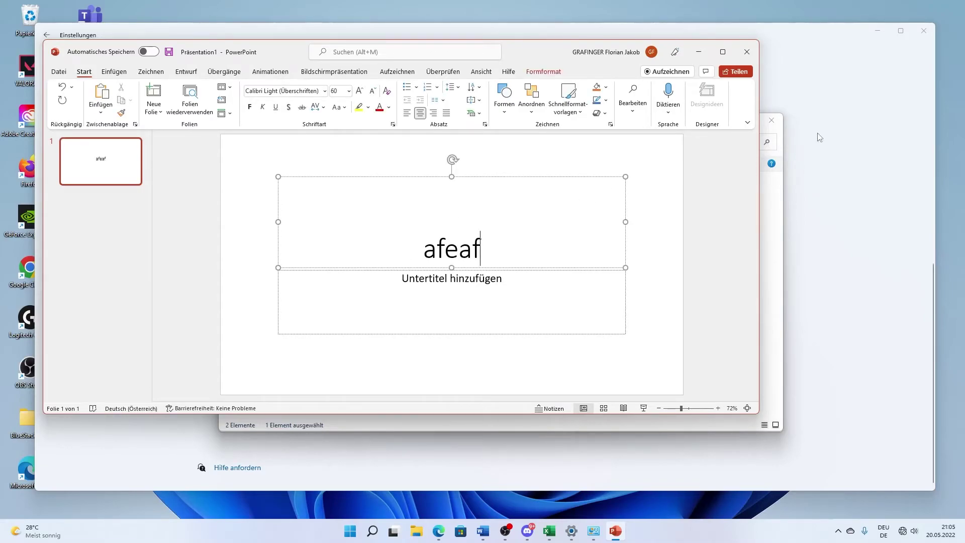
Step: Re-enable the Ethernet adapter "Realtek PCIe GbE Family Controller" in the network connections
left_click(774, 275)
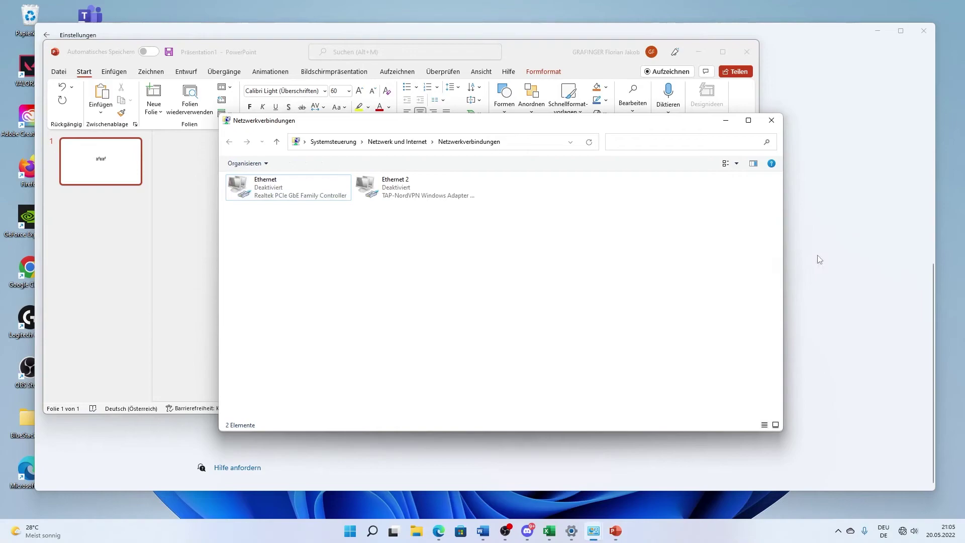
right_click(276, 189)
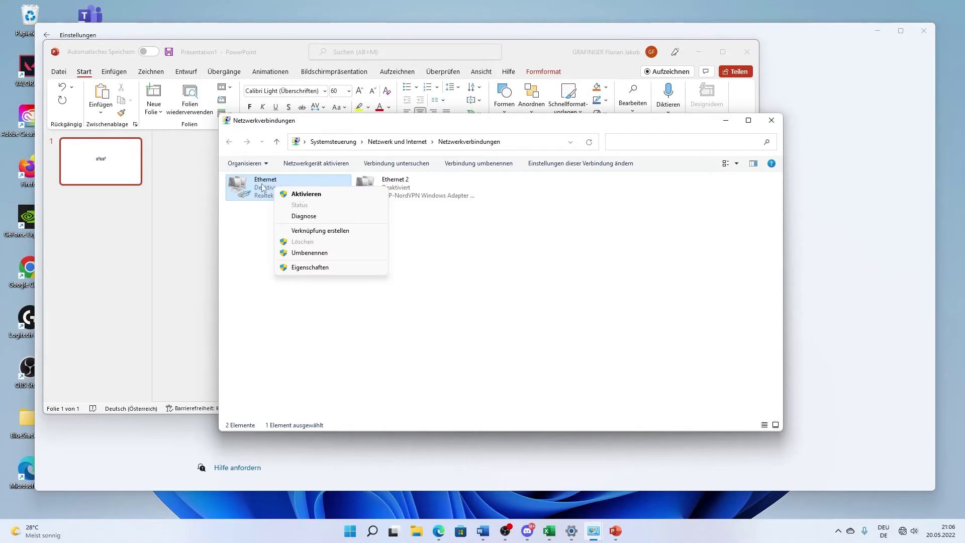
left_click(287, 196)
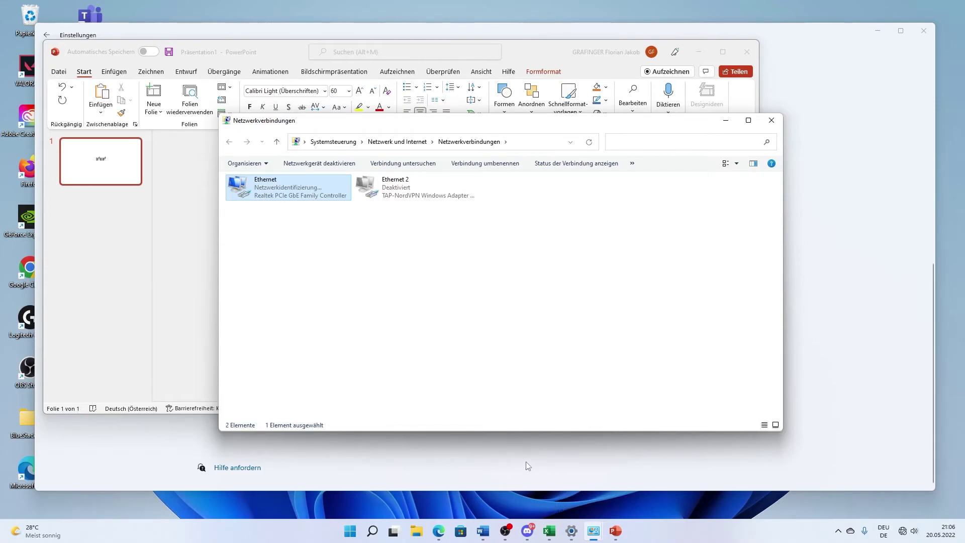
Step: Close the PowerPoint presentation without saving its changes
left_click(700, 113)
left_click(745, 53)
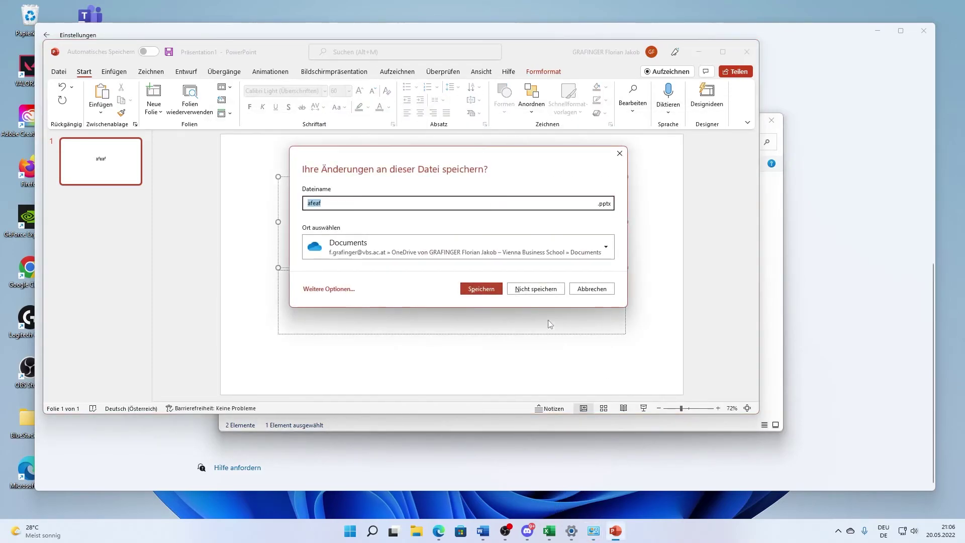
left_click(540, 292)
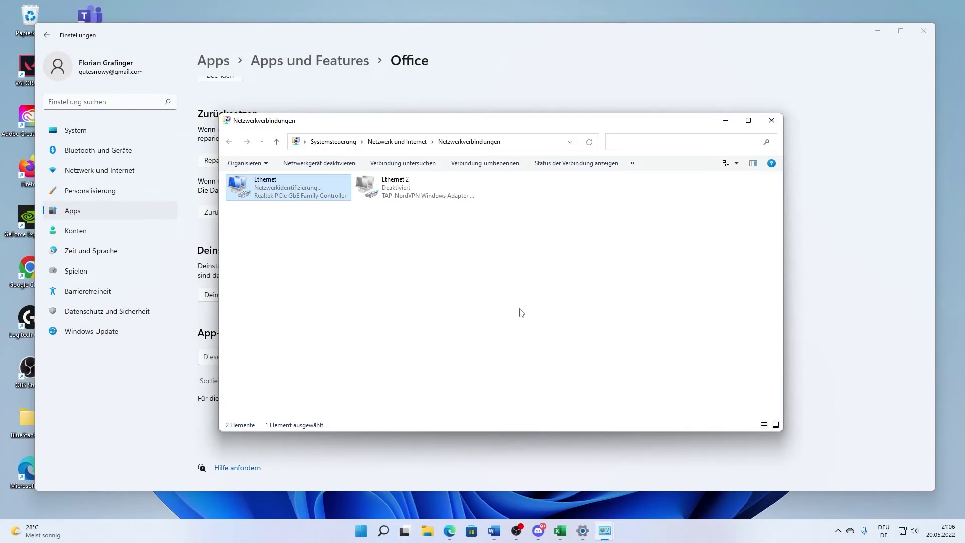
Step: Open "Programme hinzufügen oder entfernen", search the app list for "office" and view the Office entry's available actions, including uninstalling
left_click(384, 532)
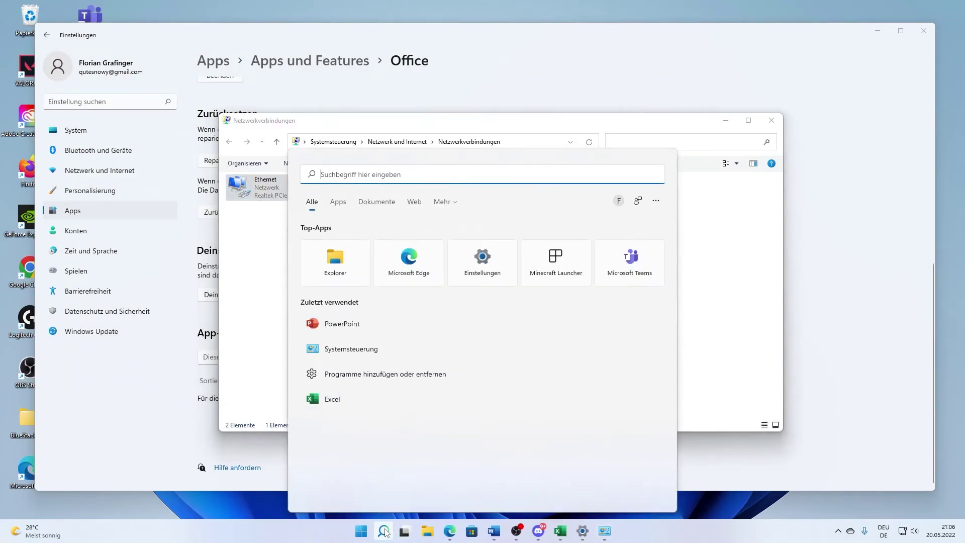
left_click(369, 375)
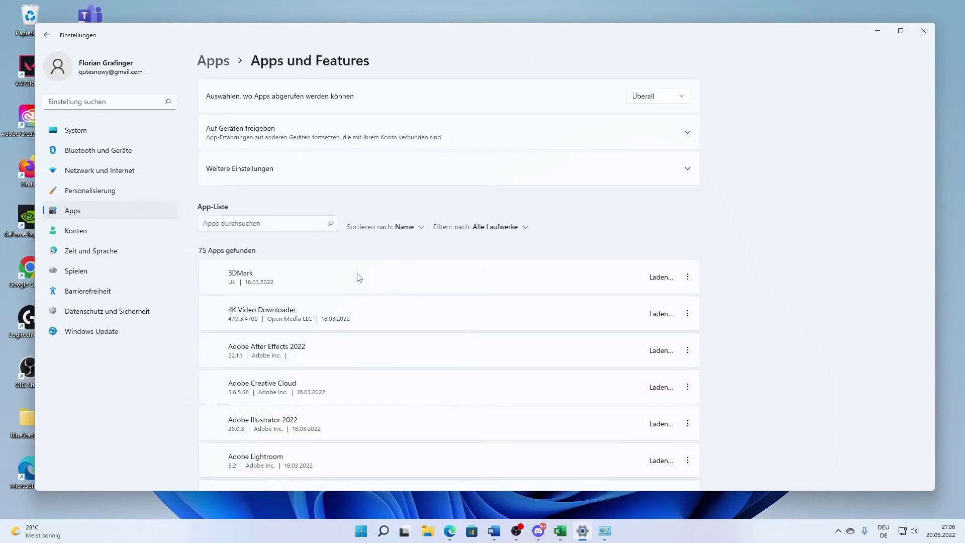
left_click(274, 225)
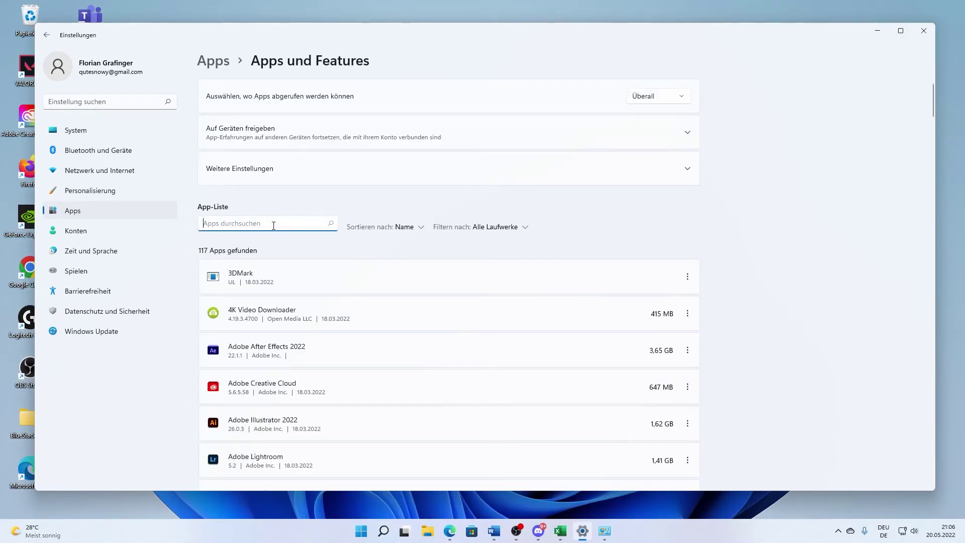
type("office")
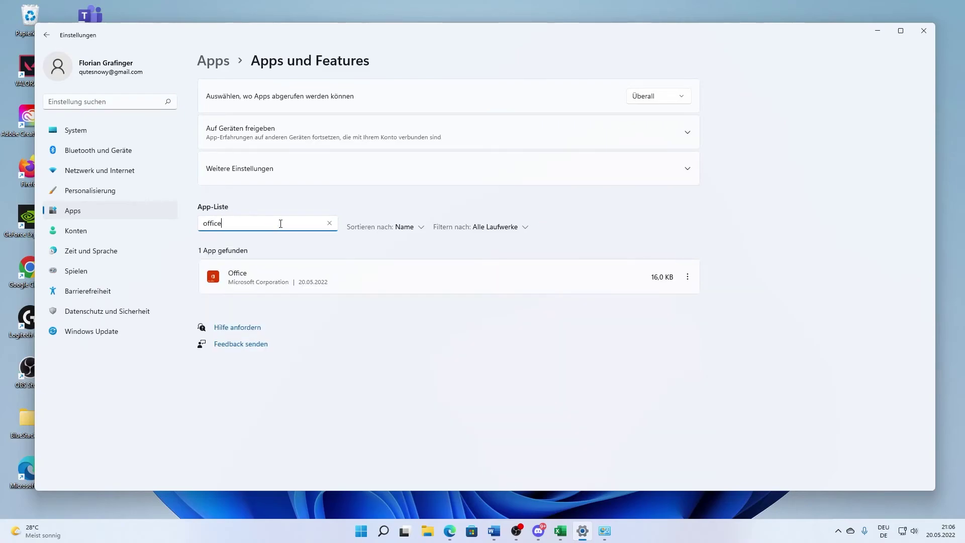
left_click(688, 277)
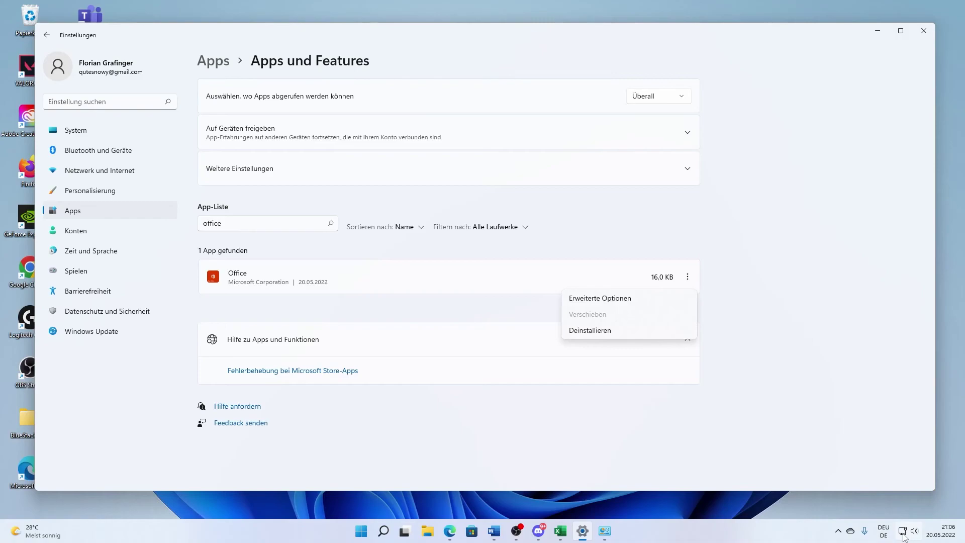
left_click(704, 421)
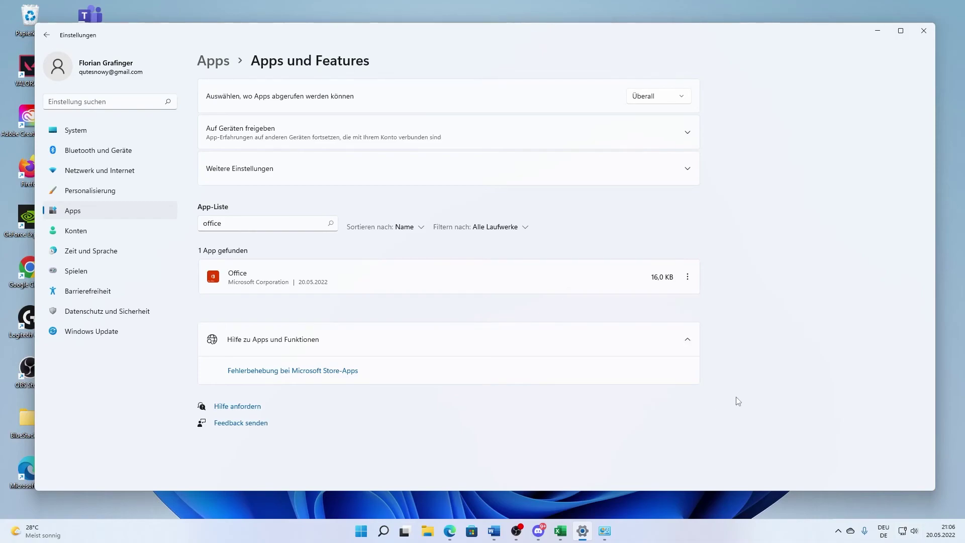